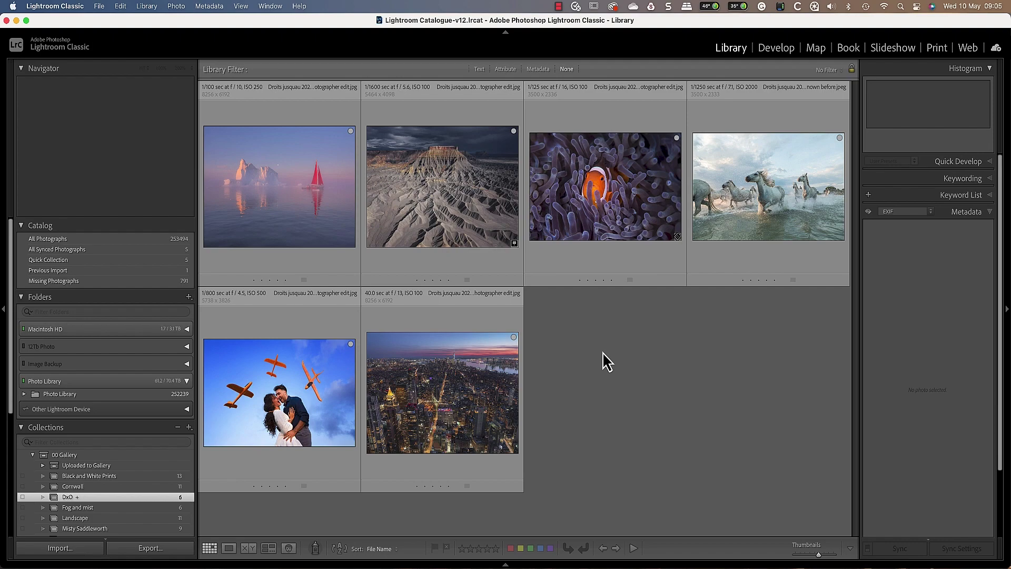
Select the canyon photo and list its Edit In editors (DxO FilmPack 6, Nik 6, Sharpener Pro 3)
{"action": "left_click", "coordinate": [431, 228]}
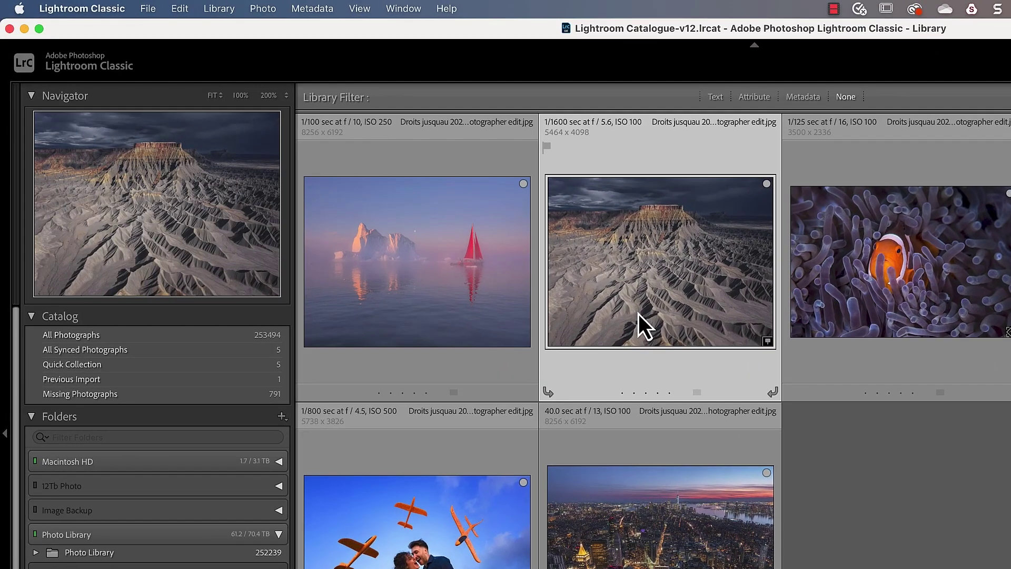
{"action": "left_click", "coordinate": [264, 15]}
{"action": "mouse_move", "coordinate": [291, 154]}
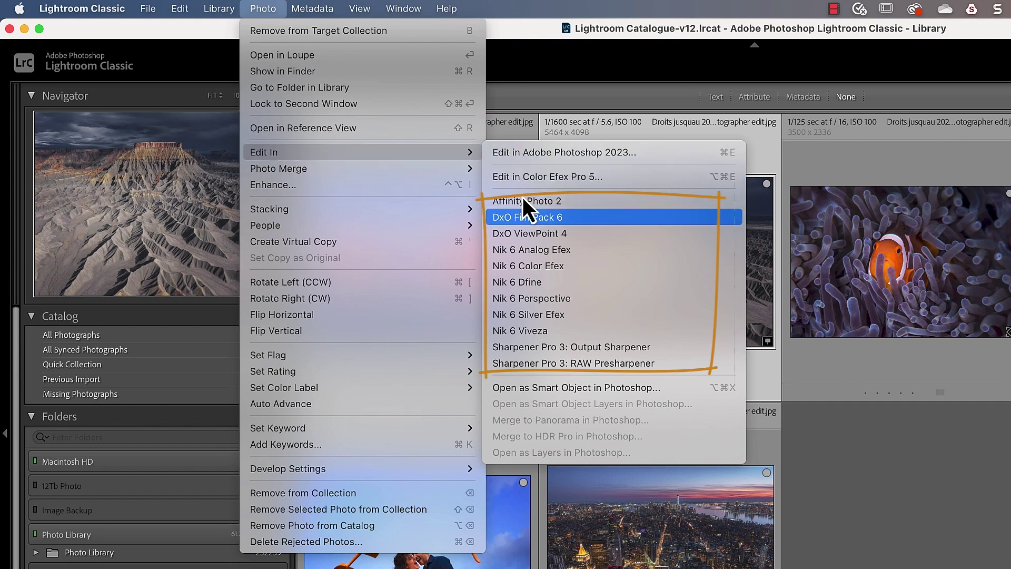
Review the Nik 6 Color Efex copy options (TIFF, sRGB, 16 bits), then open Lightroom Preferences
{"action": "left_click", "coordinate": [532, 266]}
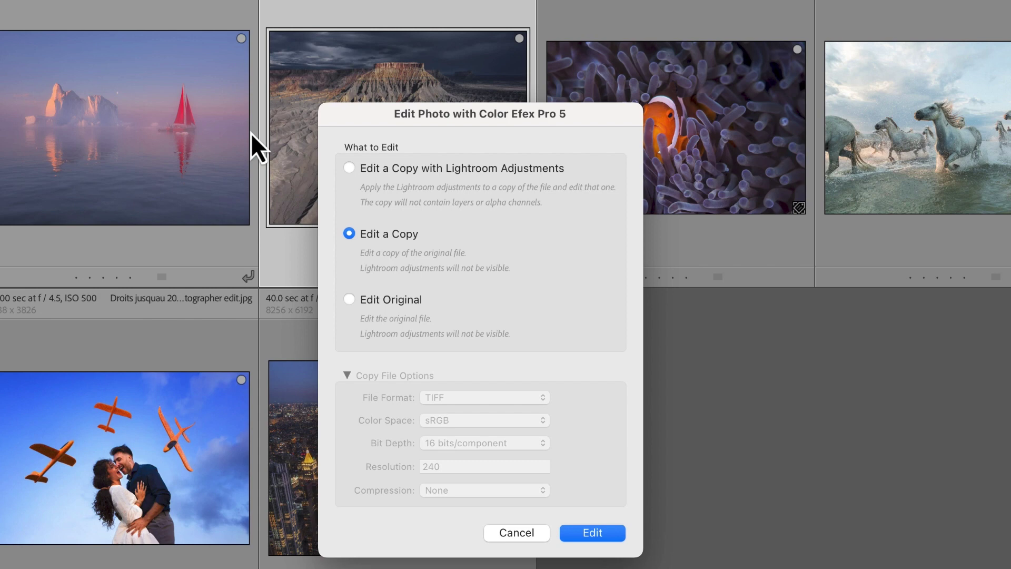
{"action": "left_click", "coordinate": [349, 167]}
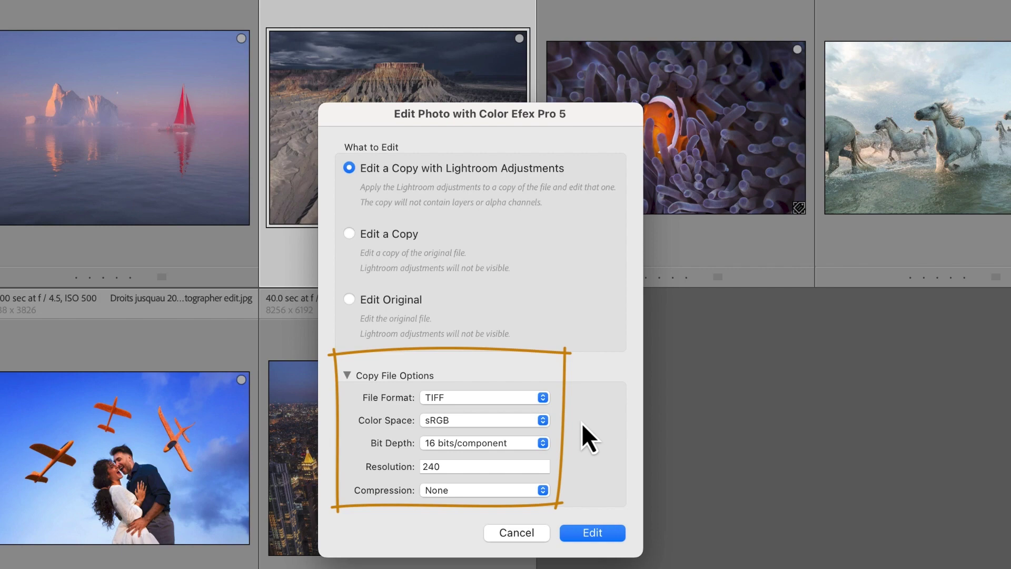
{"action": "left_click", "coordinate": [551, 531]}
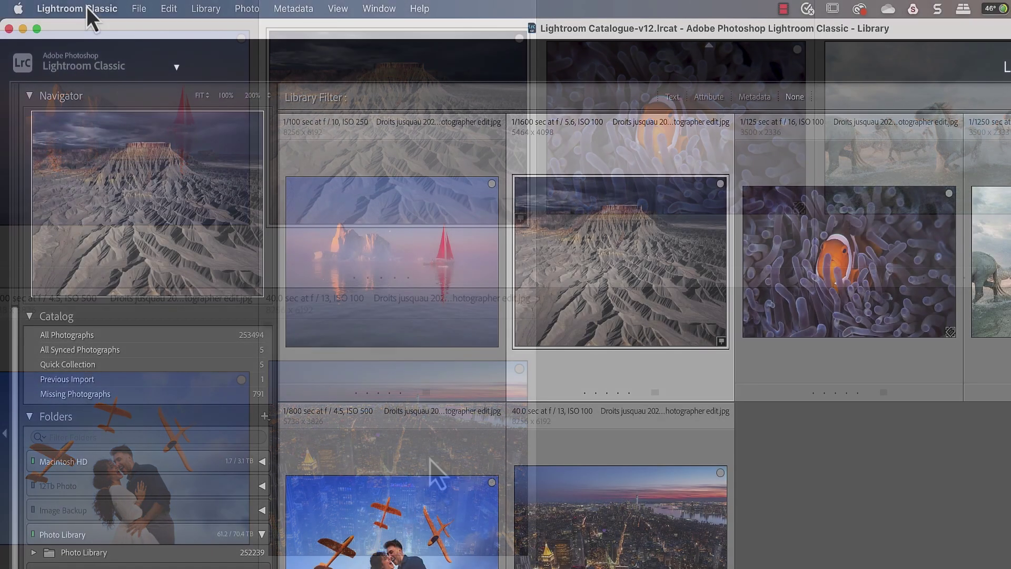
{"action": "left_click", "coordinate": [77, 8]}
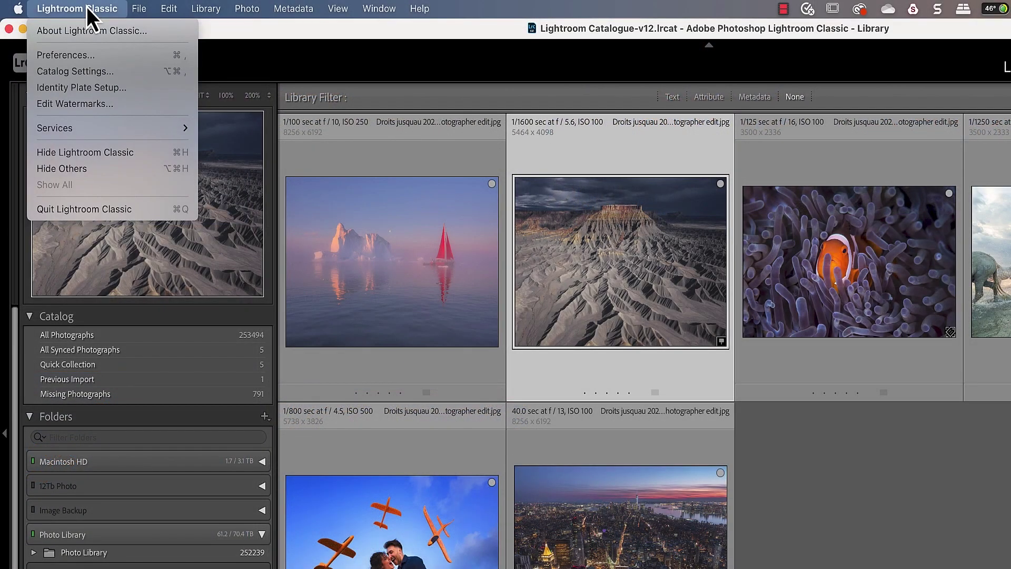
{"action": "left_click", "coordinate": [84, 54]}
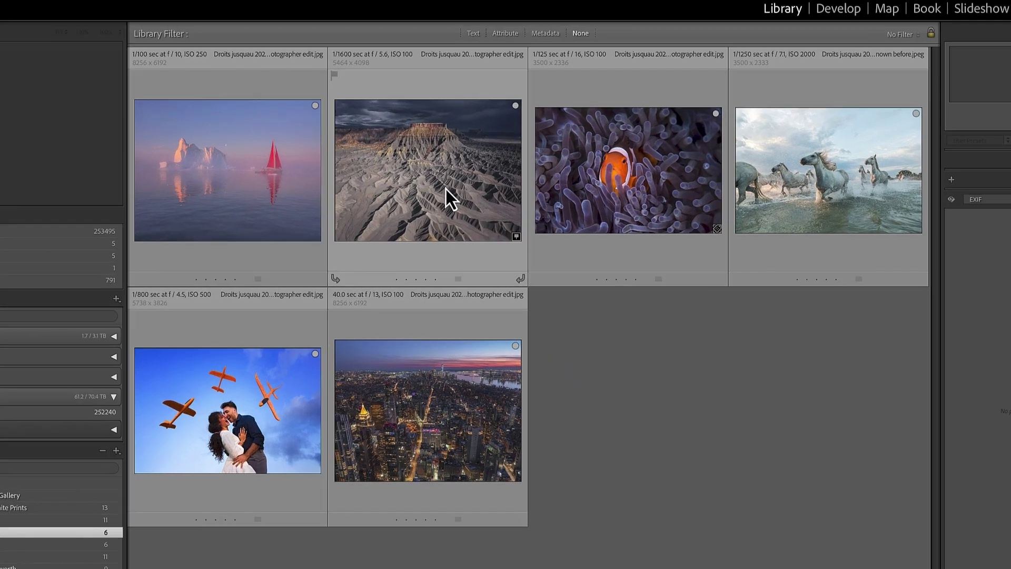
Send the canyon photo to Nik 6 Color Efex as a copy with Lightroom adjustments
{"action": "right_click", "coordinate": [457, 201]}
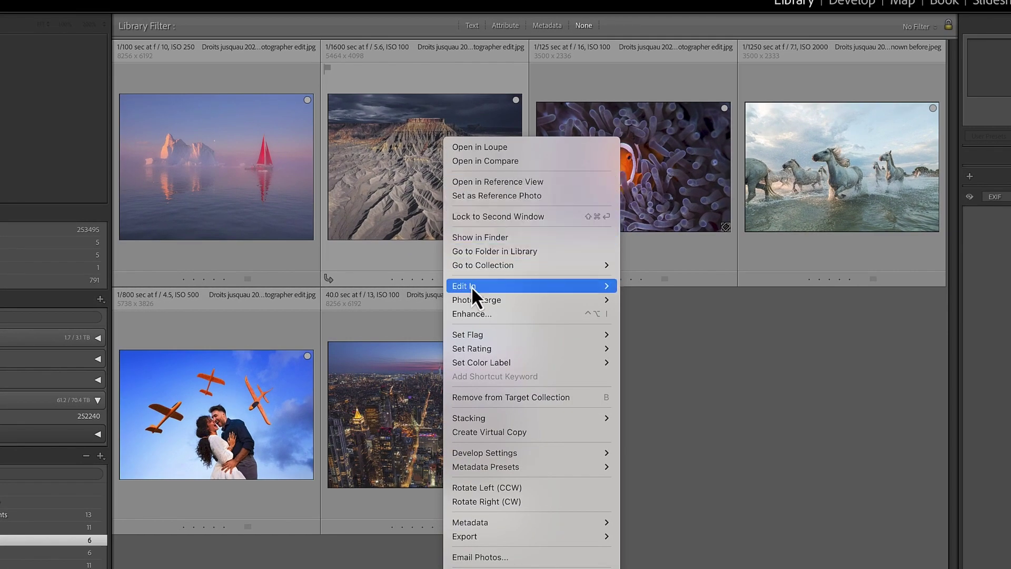
{"action": "mouse_move", "coordinate": [470, 286]}
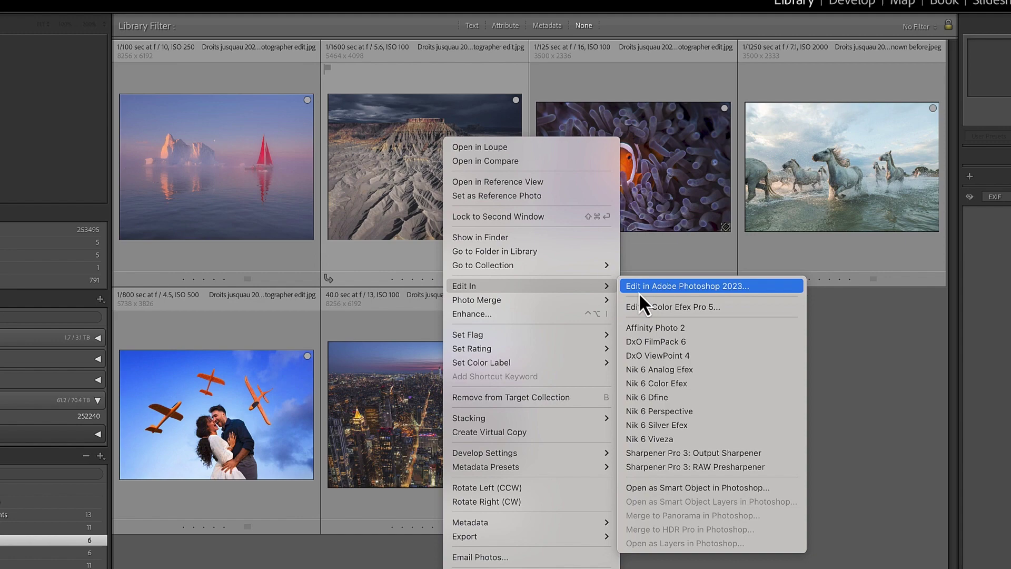
{"action": "left_click", "coordinate": [649, 391]}
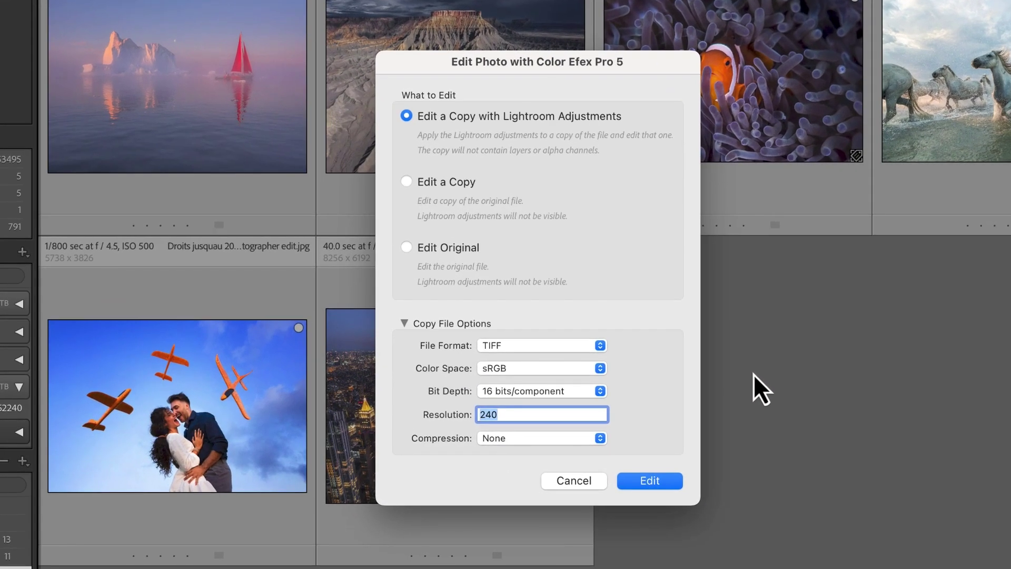
{"action": "left_click", "coordinate": [654, 482]}
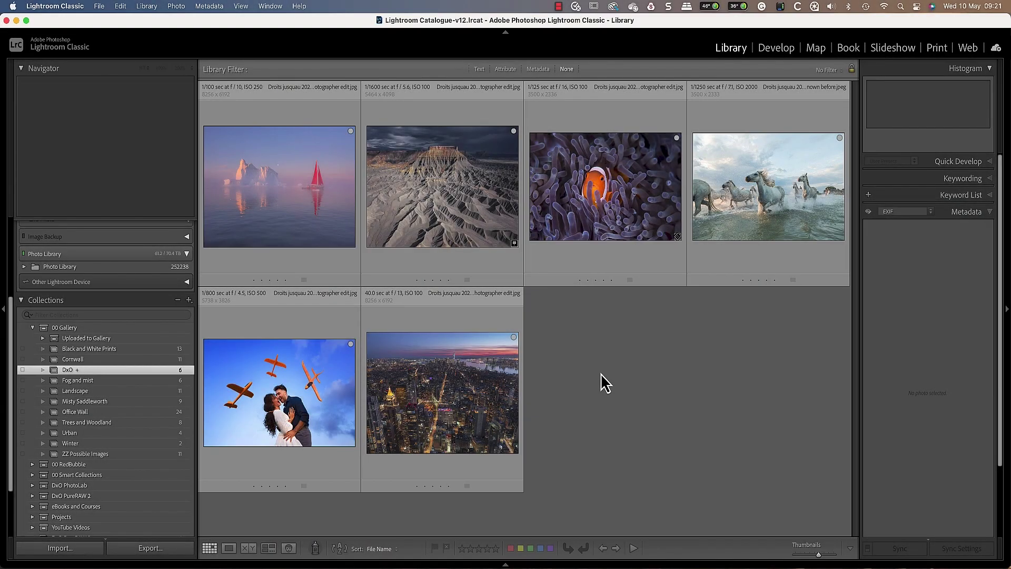
Select the iceberg through horses photos and open them in Nik 6 Color Efex as plain copies
{"action": "left_click", "coordinate": [339, 230]}
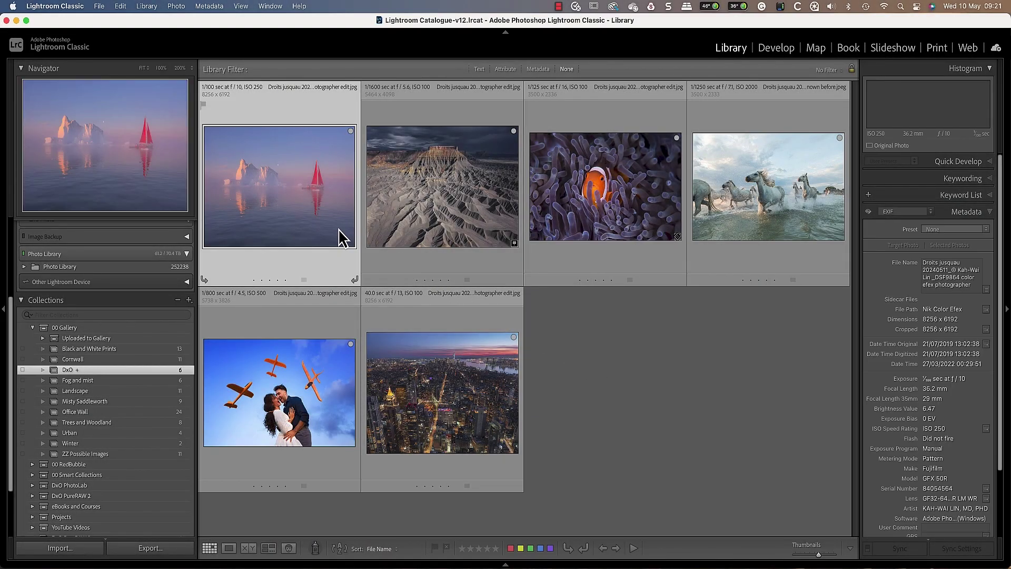
{"action": "left_click", "coordinate": [726, 226], "text": "shift"}
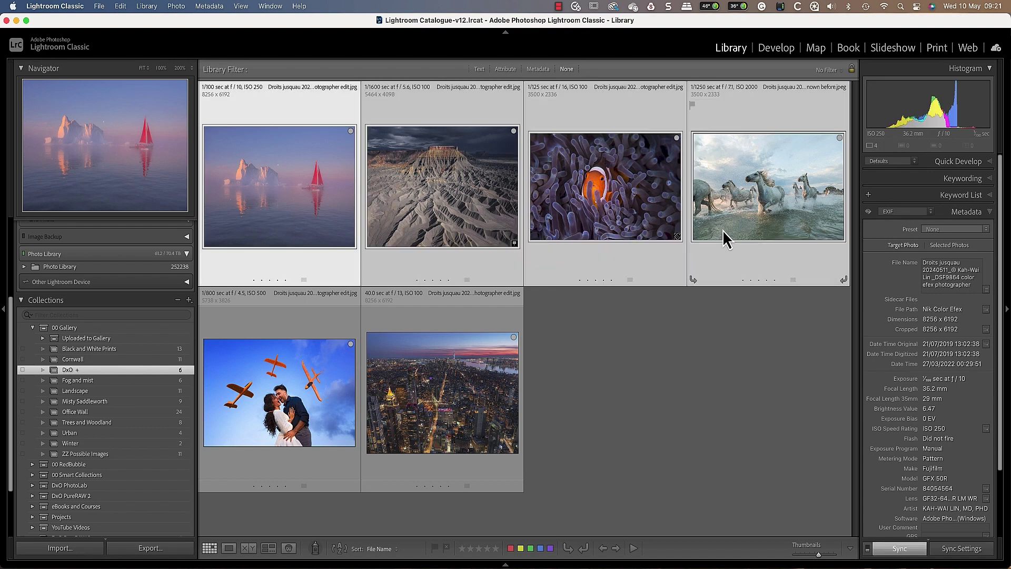
{"action": "right_click", "coordinate": [473, 216]}
{"action": "mouse_move", "coordinate": [492, 287]}
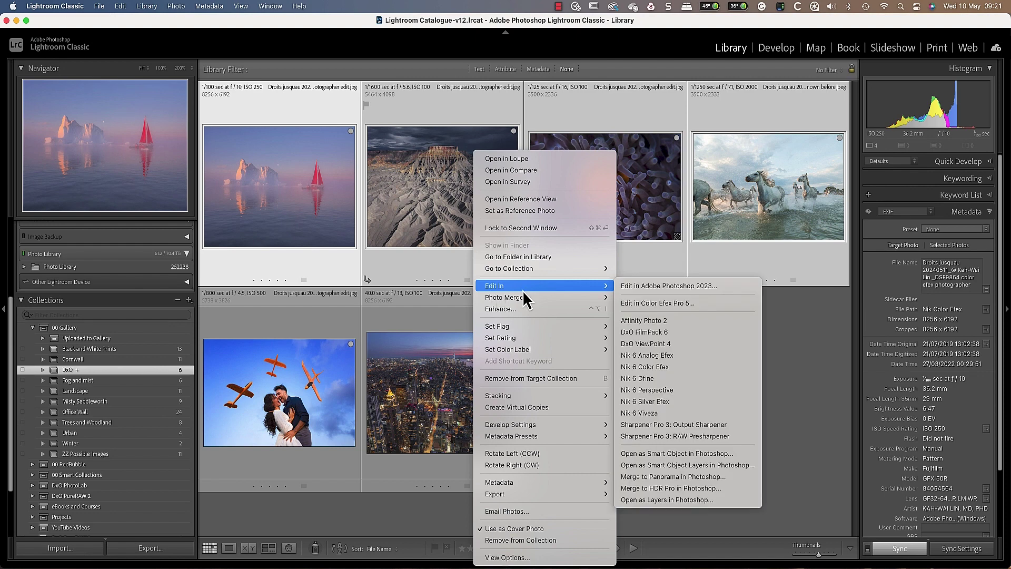
{"action": "left_click", "coordinate": [655, 369]}
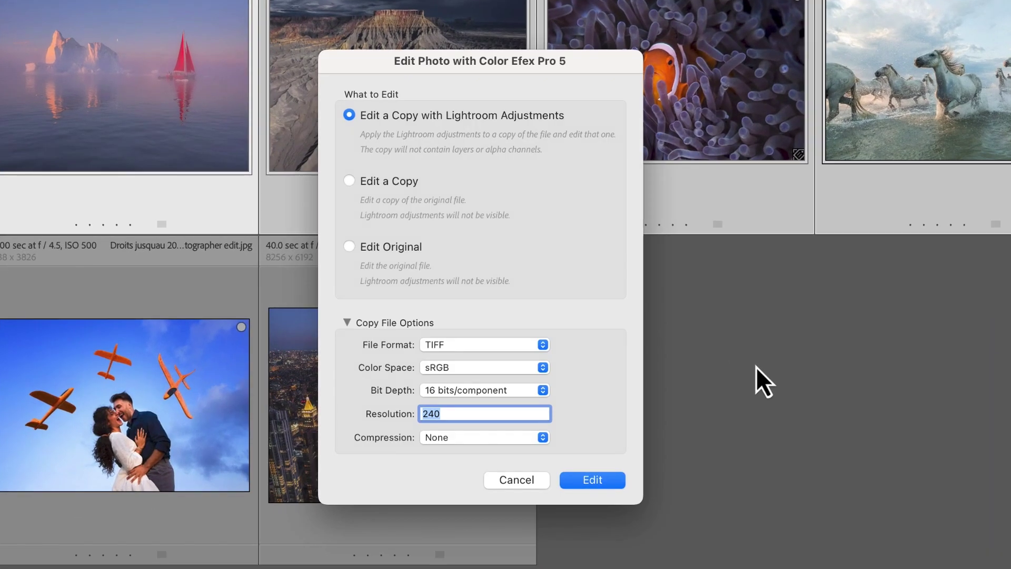
{"action": "left_click", "coordinate": [348, 182]}
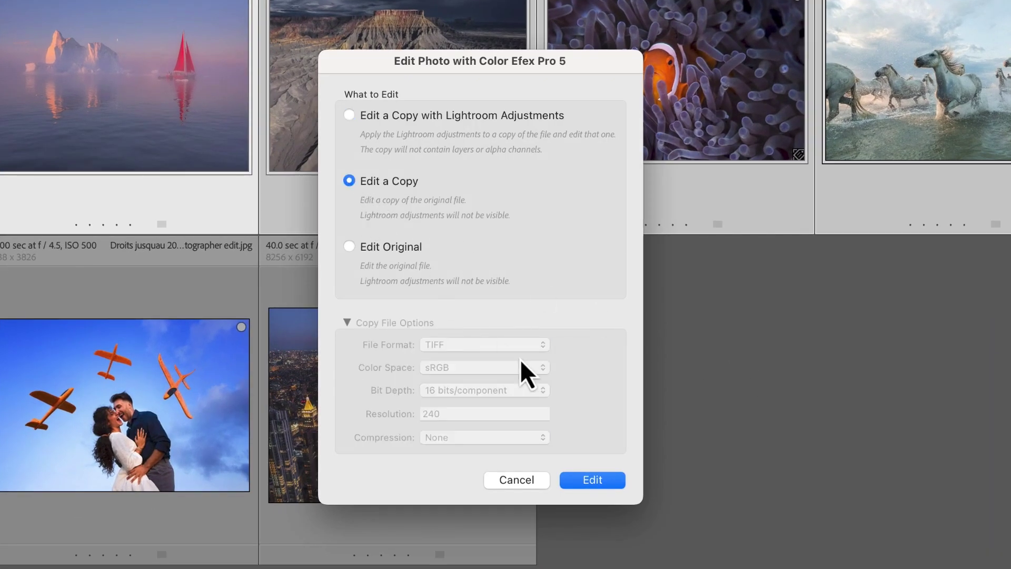
{"action": "left_click", "coordinate": [598, 485]}
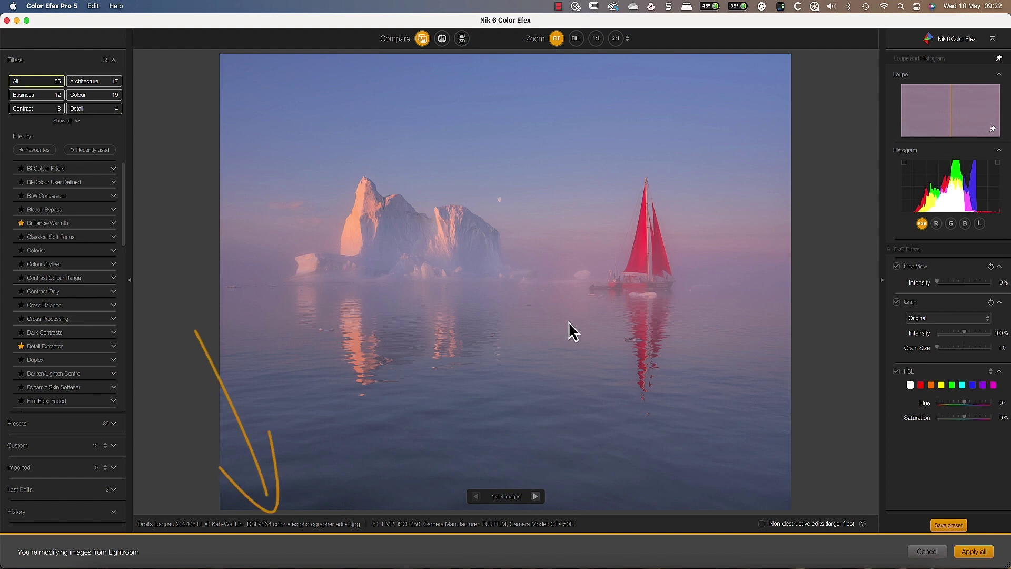
Raise blue saturation, check the orange range on image 2, then apply settings to all four images
{"action": "left_click", "coordinate": [973, 386]}
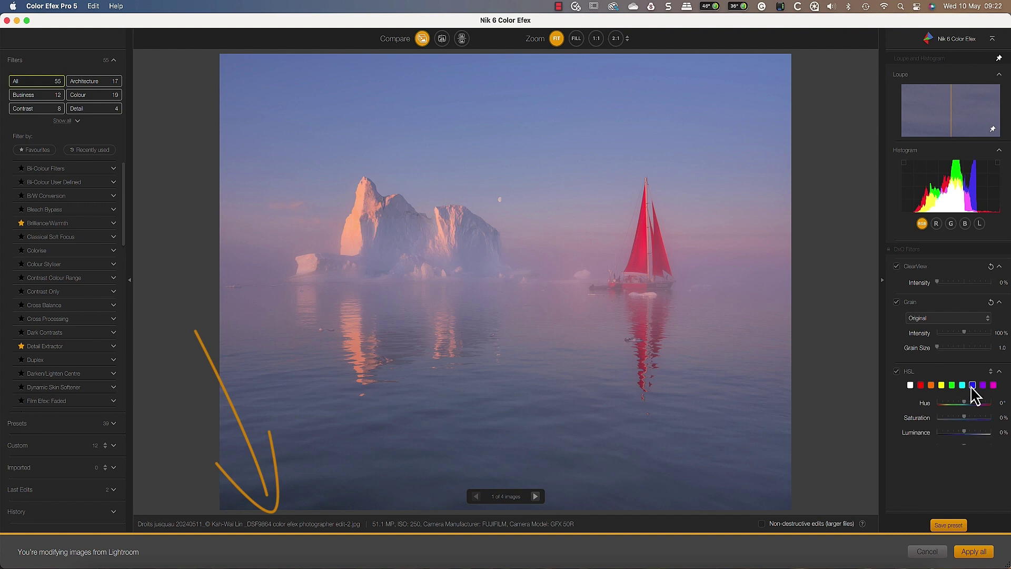
{"action": "left_click_drag", "start_coordinate": [967, 415], "coordinate": [985, 416]}
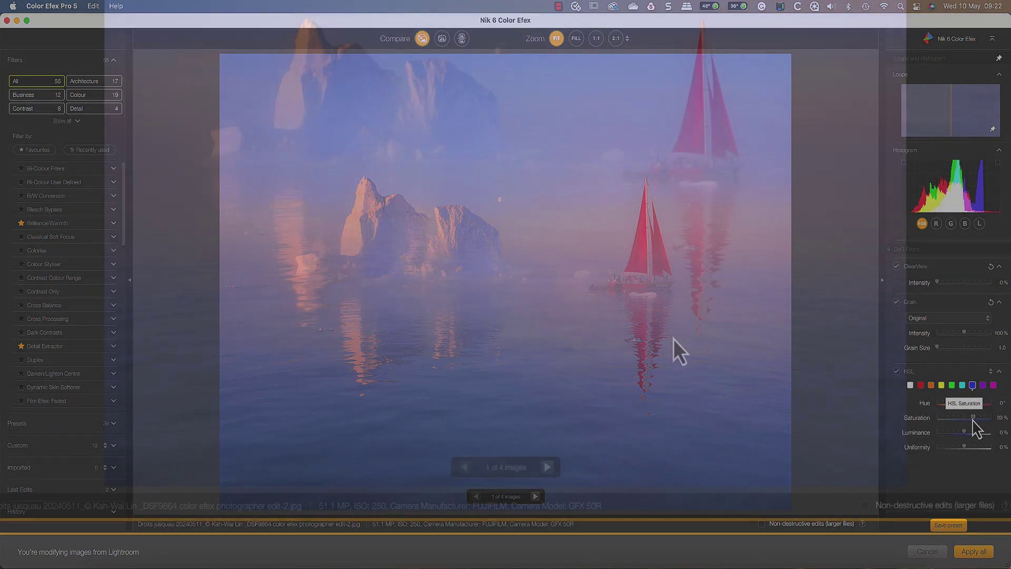
{"action": "left_click", "coordinate": [548, 467]}
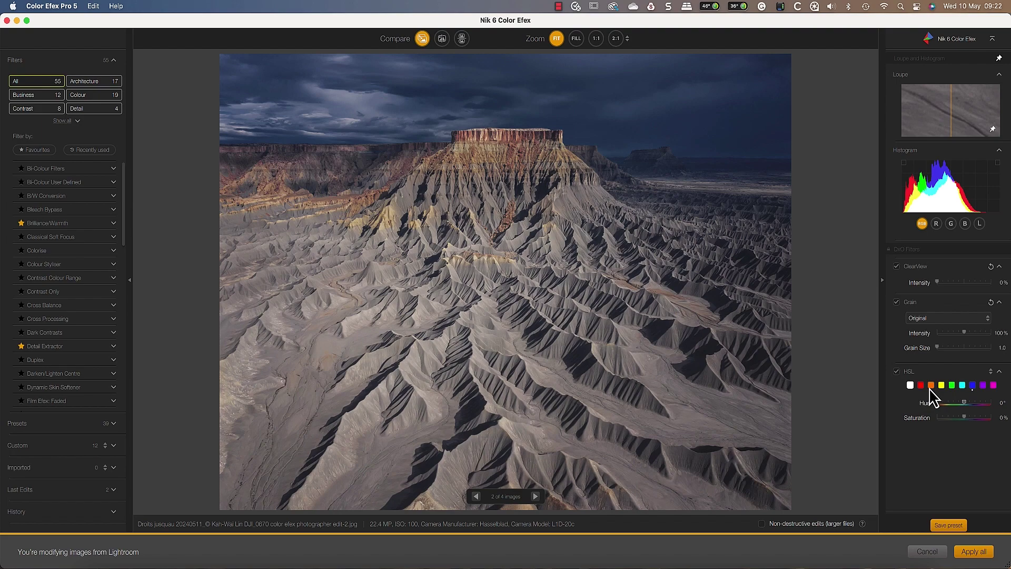
{"action": "left_click", "coordinate": [931, 386]}
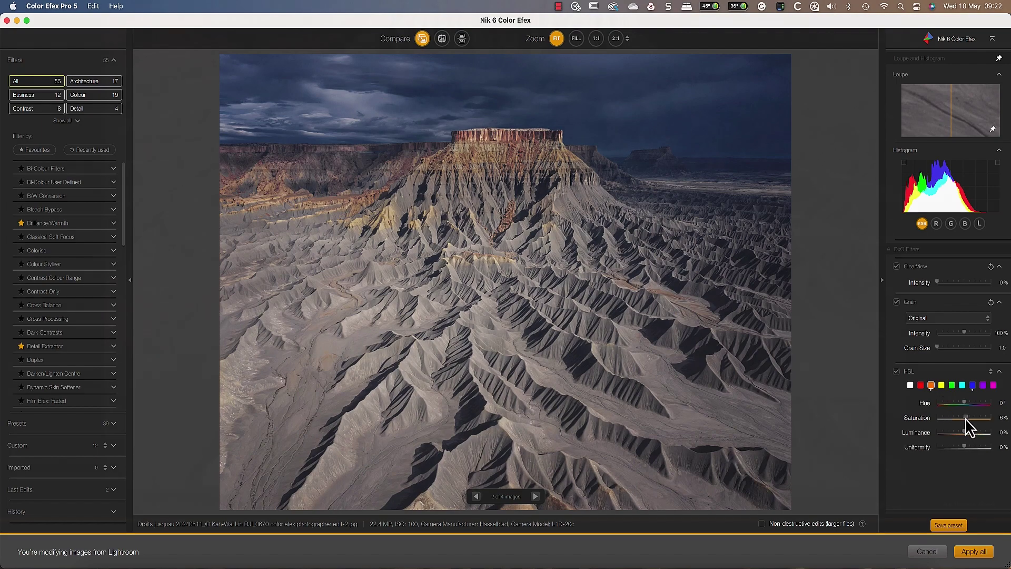
{"action": "left_click", "coordinate": [476, 496]}
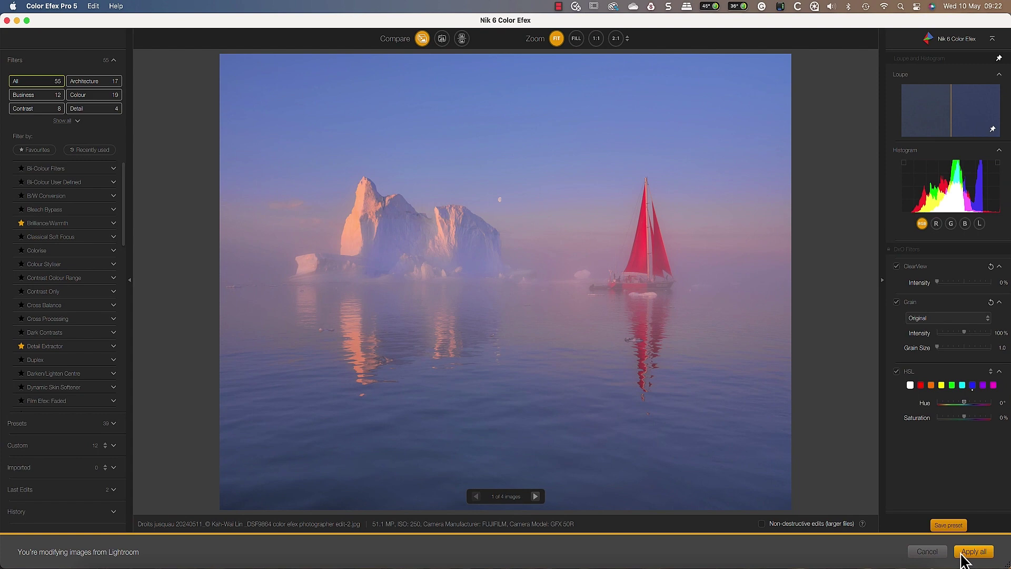
{"action": "left_click", "coordinate": [962, 553]}
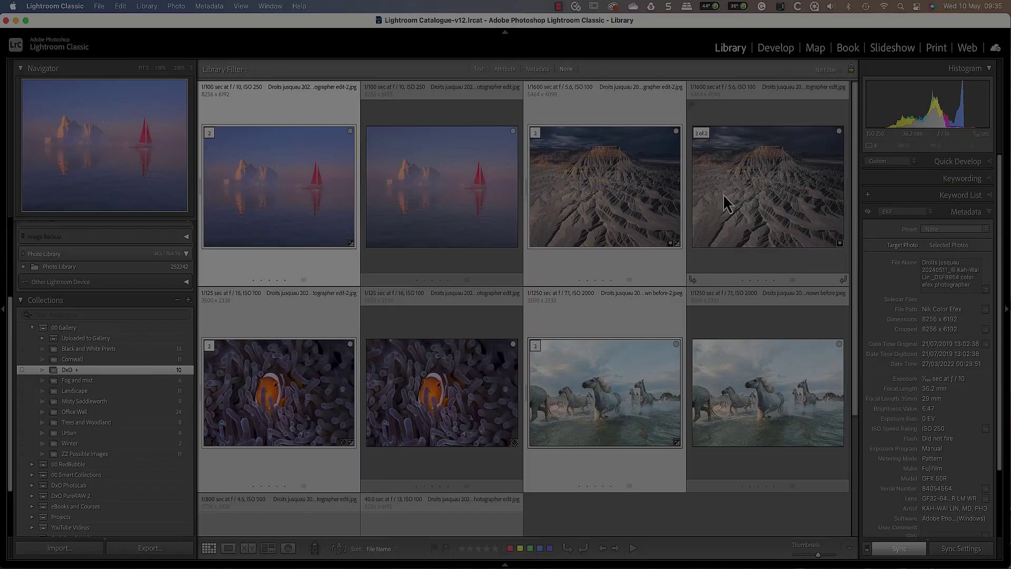
Send the desert landscape photo to Color Efex Pro 5 as a copy with Lightroom adjustments
{"action": "right_click", "coordinate": [722, 195]}
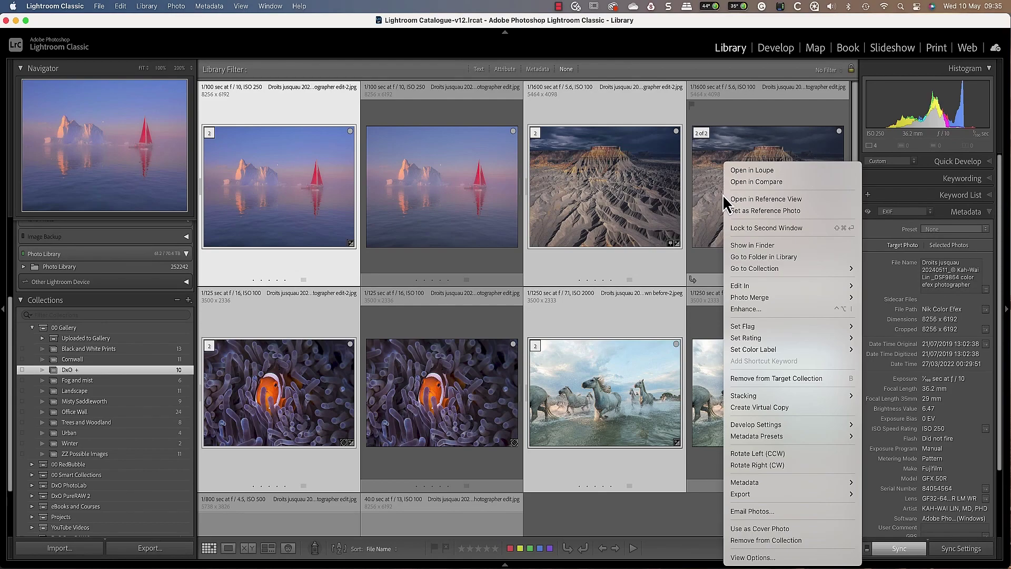
{"action": "mouse_move", "coordinate": [747, 290]}
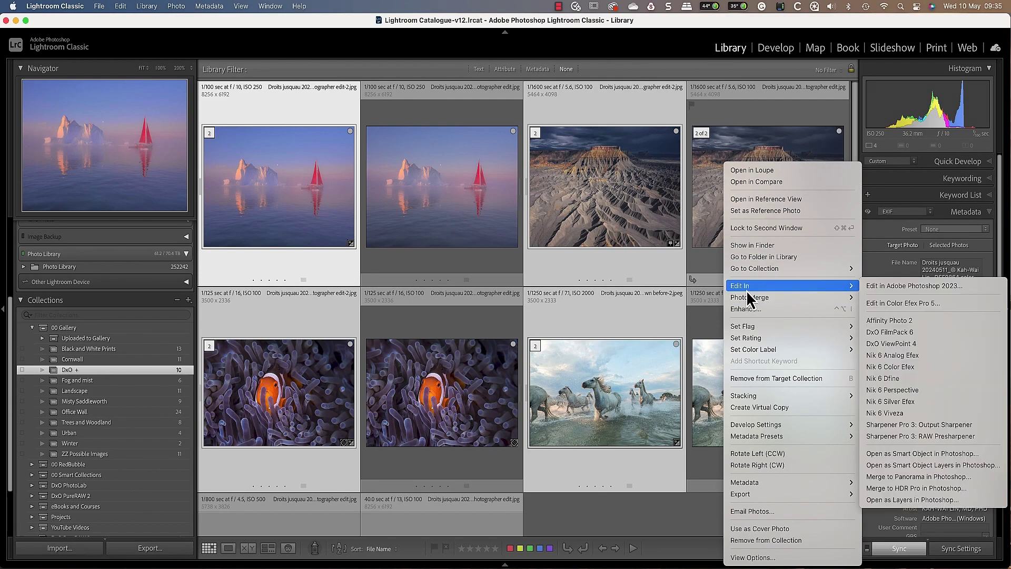
{"action": "left_click", "coordinate": [894, 367]}
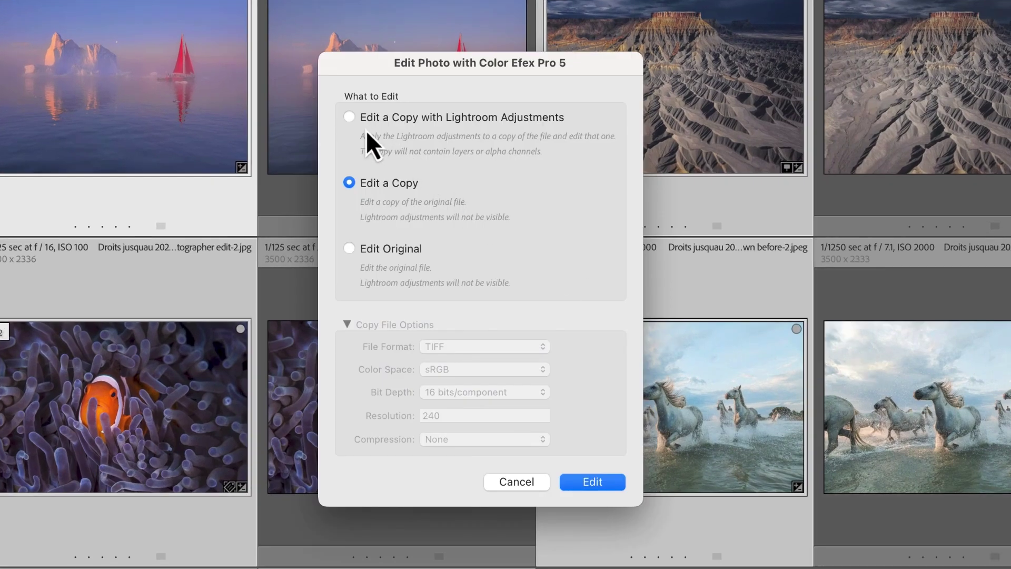
{"action": "left_click", "coordinate": [349, 118]}
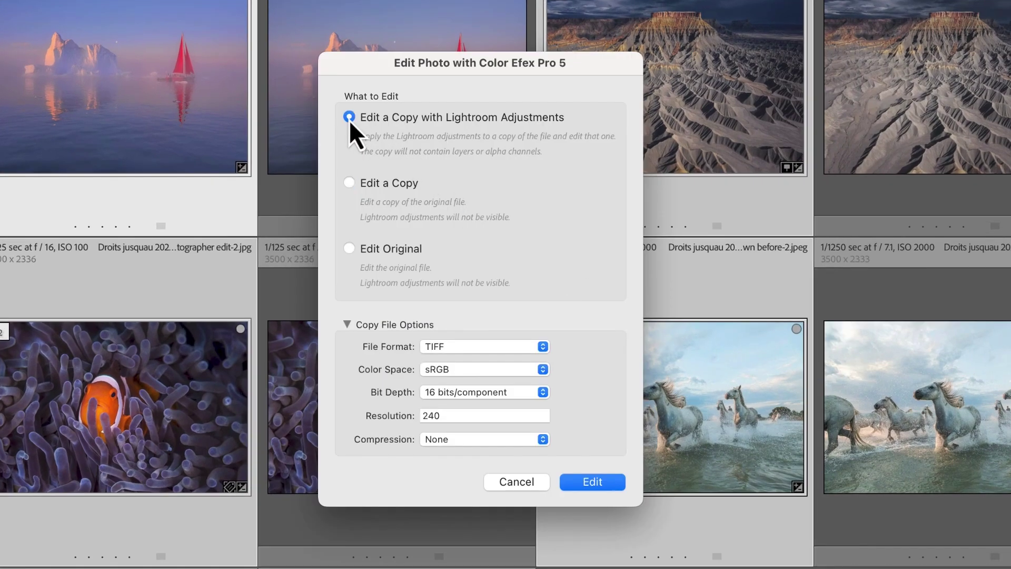
Open the desert TIFF copy in Color Efex with Non-destructive edits (larger files) enabled
{"action": "left_click", "coordinate": [548, 349]}
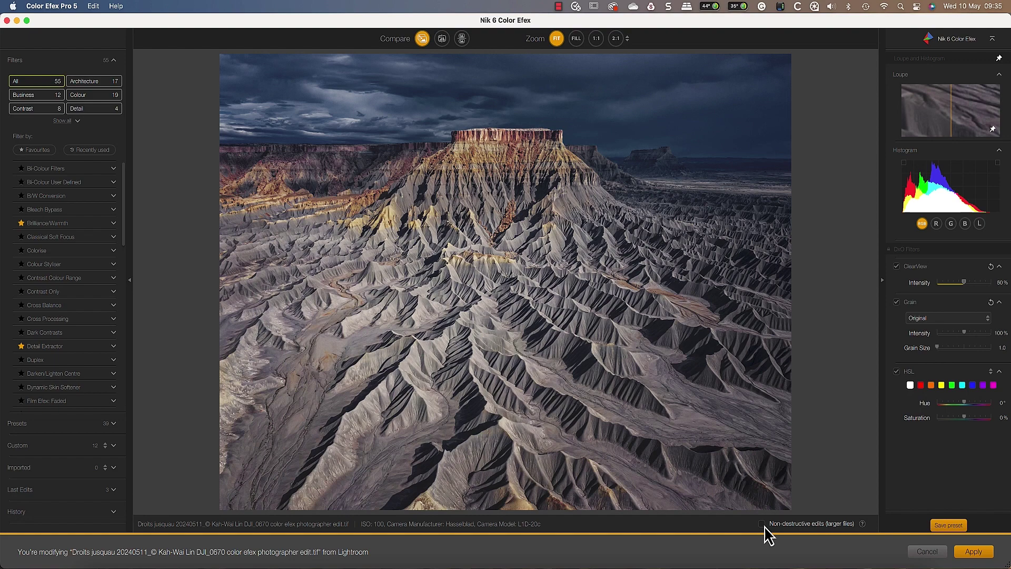
{"action": "left_click", "coordinate": [762, 523]}
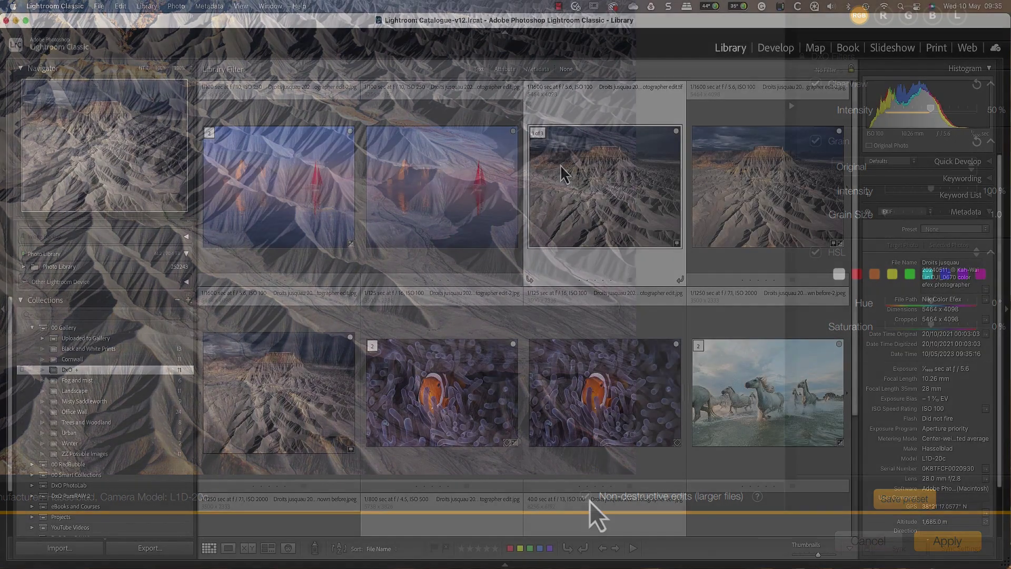
Reopen the original desert TIFF in Color Efex Pro 5 and apply ClearView at 14% intensity
{"action": "right_click", "coordinate": [560, 165]}
{"action": "mouse_move", "coordinate": [638, 287]}
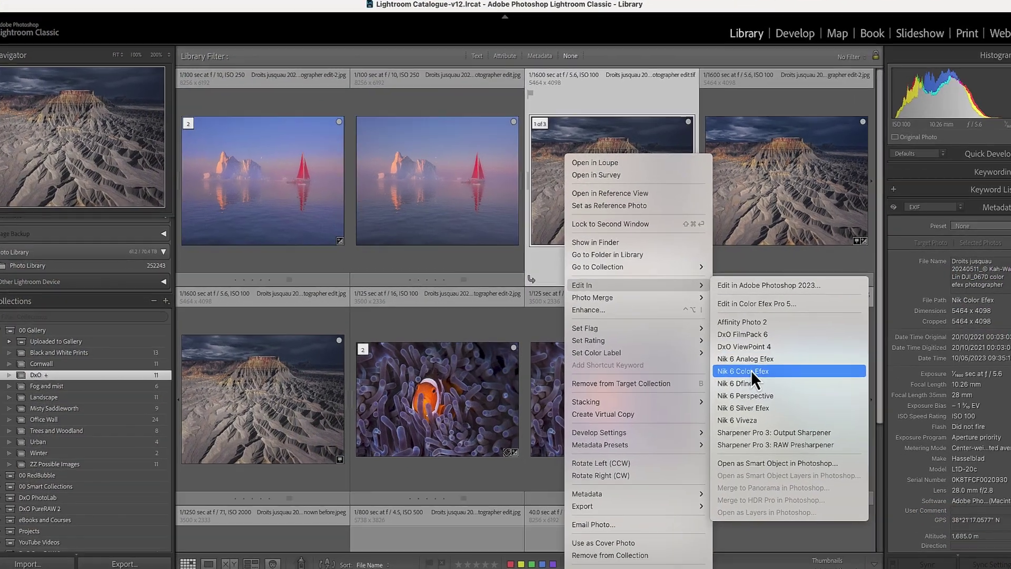
{"action": "left_click", "coordinate": [737, 366]}
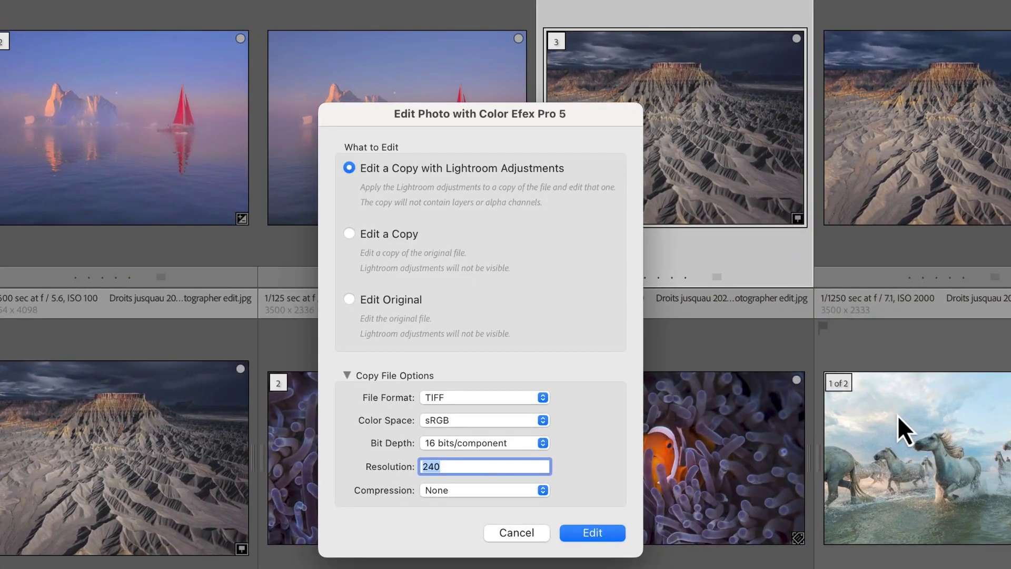
{"action": "left_click", "coordinate": [350, 299]}
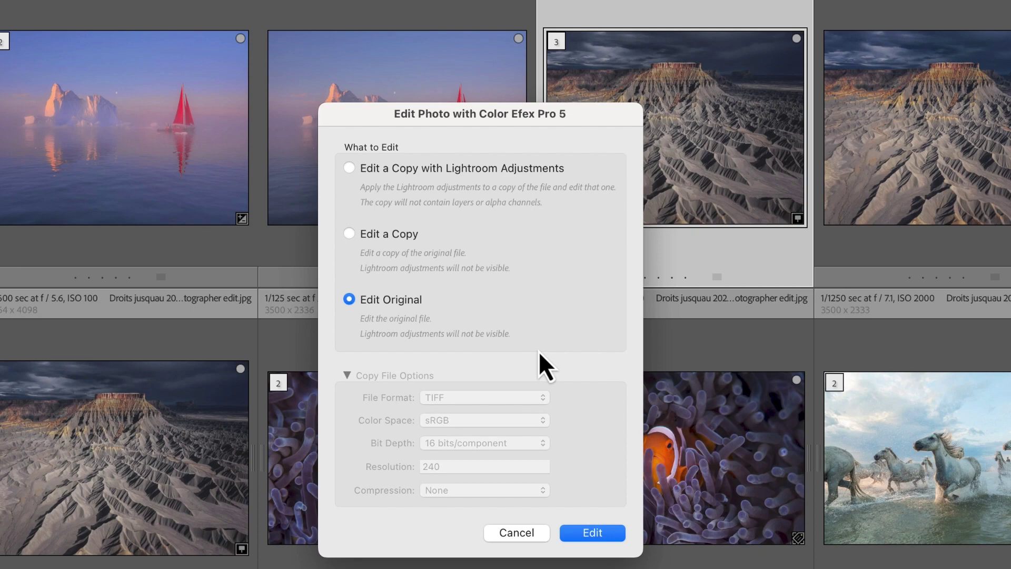
{"action": "left_click", "coordinate": [591, 532]}
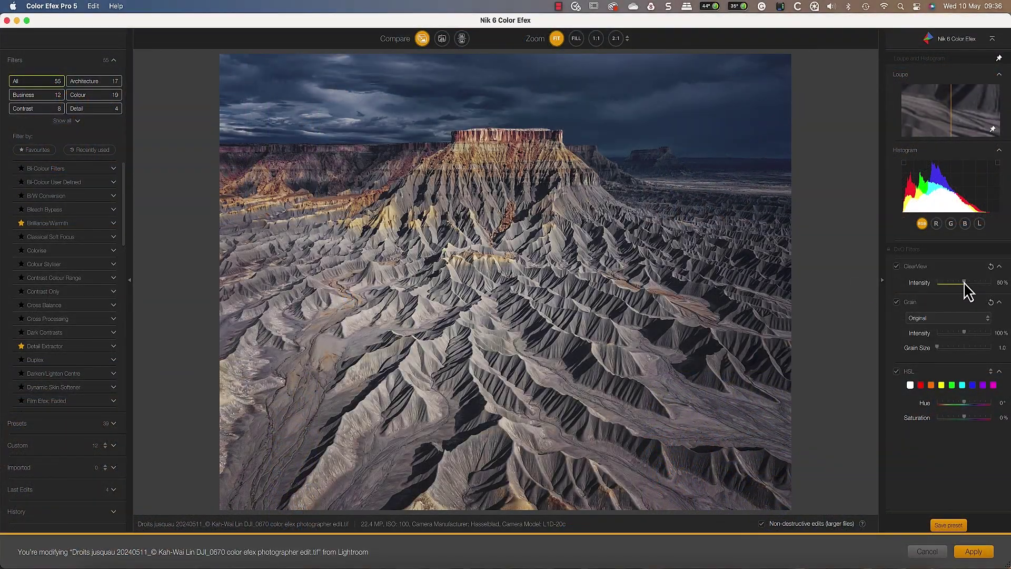
{"action": "left_click_drag", "start_coordinate": [965, 283], "coordinate": [945, 283]}
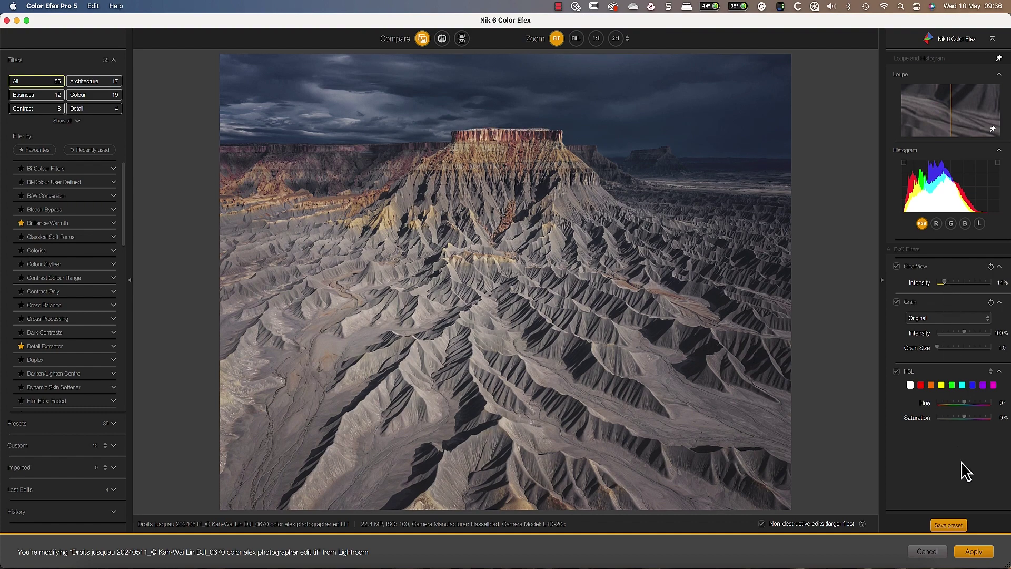
{"action": "left_click", "coordinate": [972, 553]}
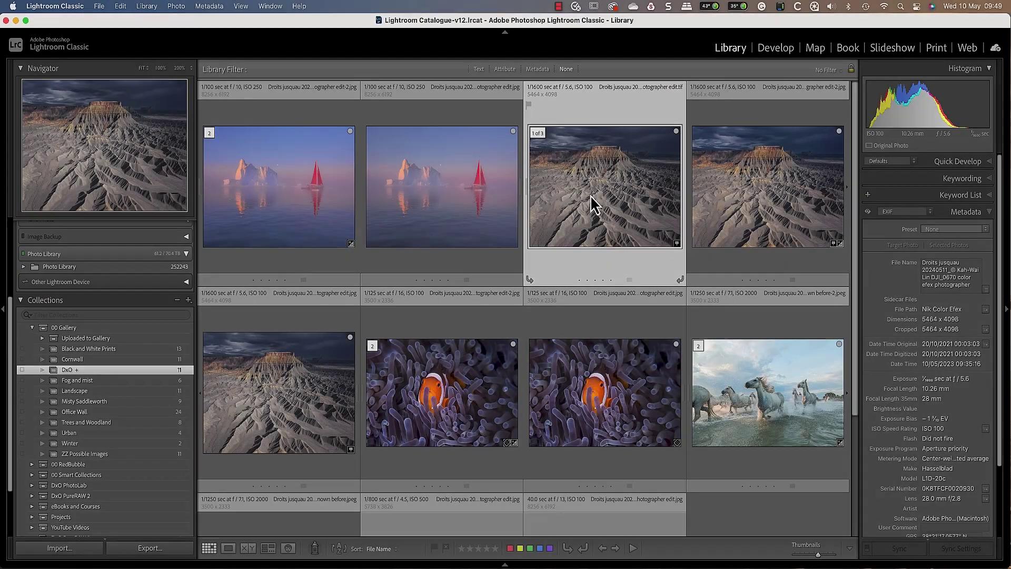
Copy the desert edit's Nik 6 Color Efex settings through Export > Copy and Apply Parameters
{"action": "right_click", "coordinate": [590, 195]}
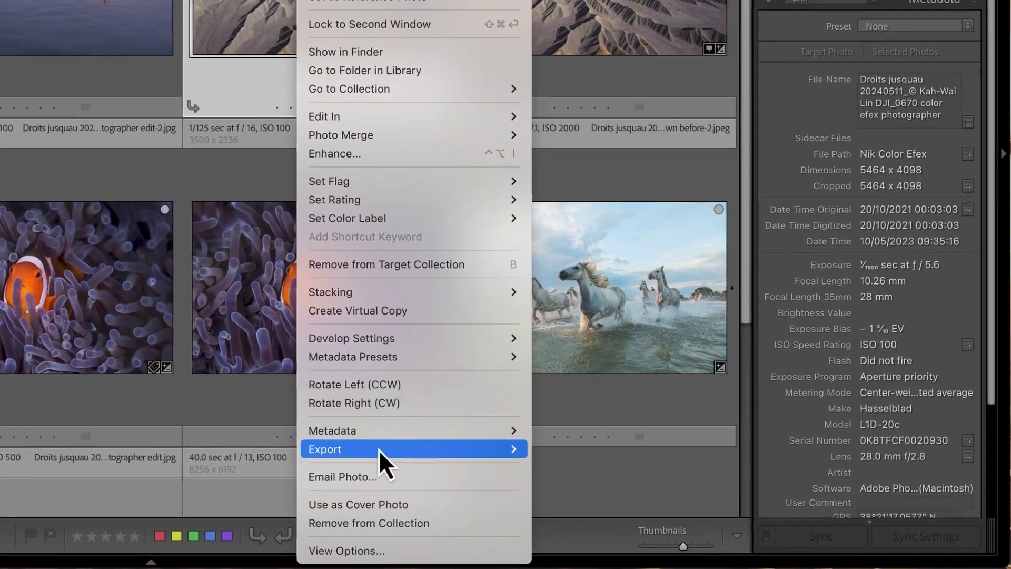
{"action": "mouse_move", "coordinate": [642, 495]}
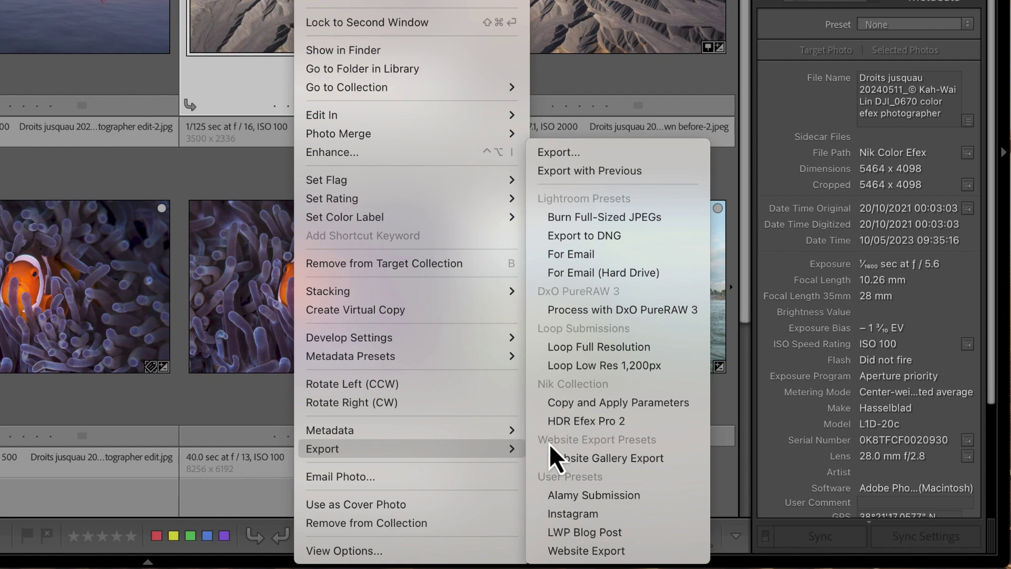
{"action": "left_click", "coordinate": [566, 408]}
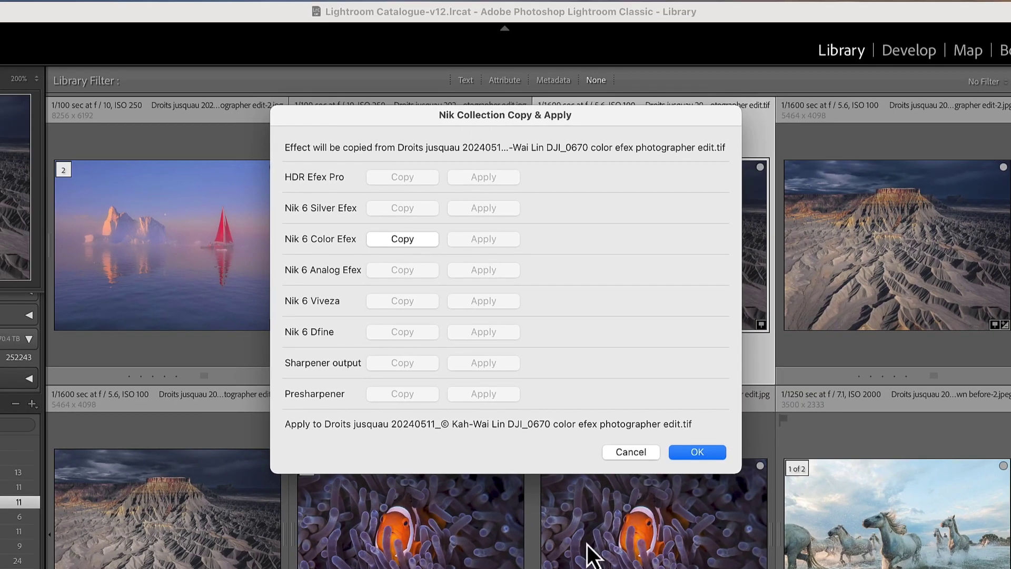
{"action": "left_click", "coordinate": [405, 245]}
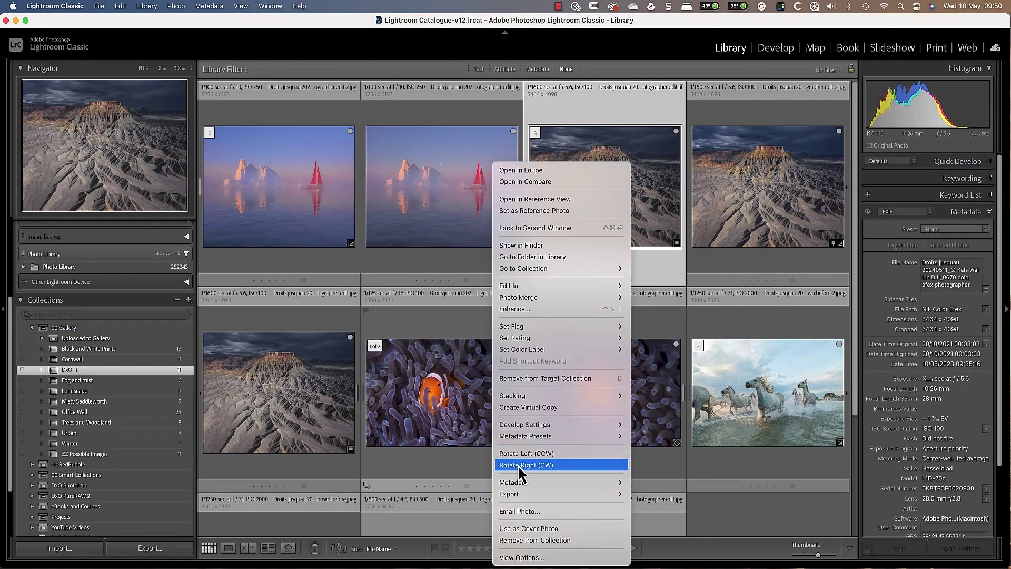
Apply the copied Nik 6 Color Efex settings to a copy of the clownfish photo
{"action": "mouse_move", "coordinate": [531, 491]}
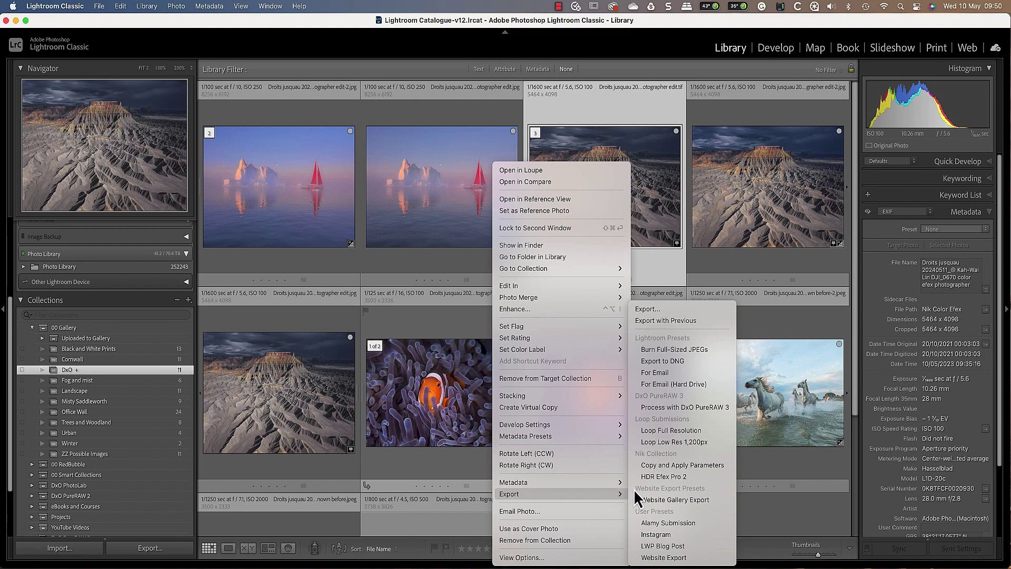
{"action": "left_click", "coordinate": [665, 466]}
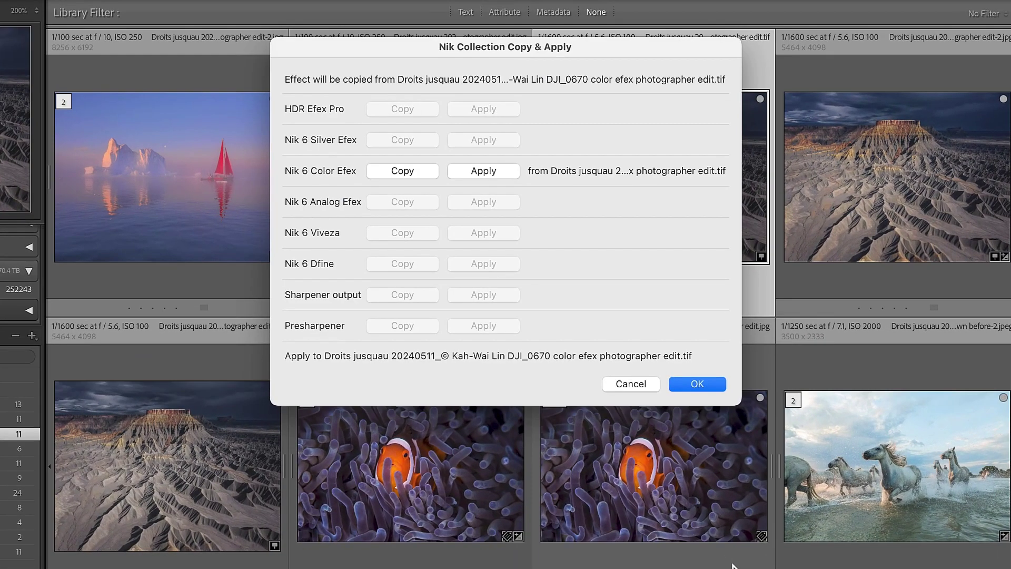
{"action": "left_click", "coordinate": [477, 172]}
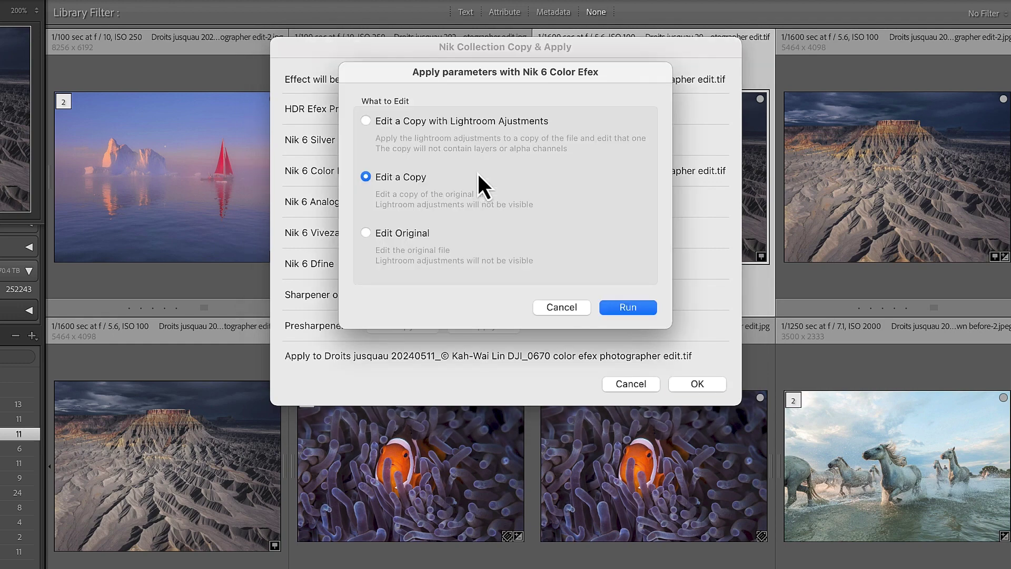
{"action": "left_click", "coordinate": [631, 308]}
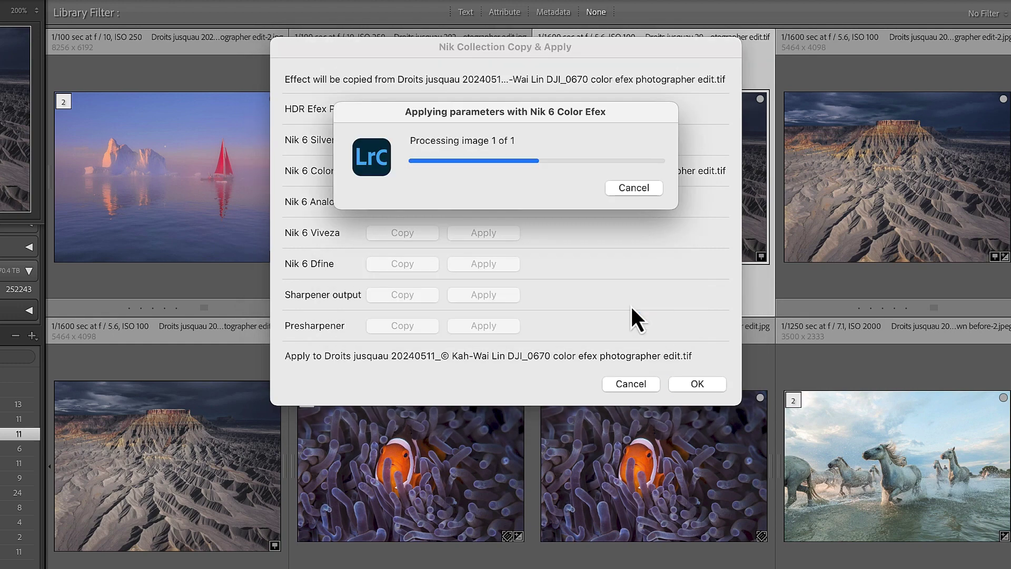